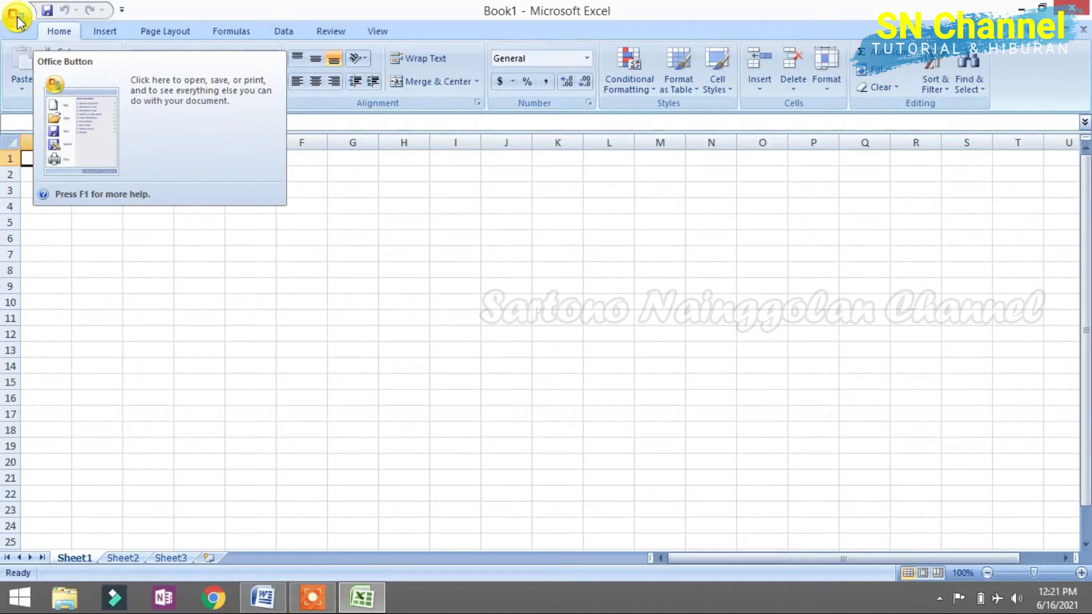
Enable the option Show Developer tab in the Ribbon in the Excel 2007 program options and apply it.
click(17, 22)
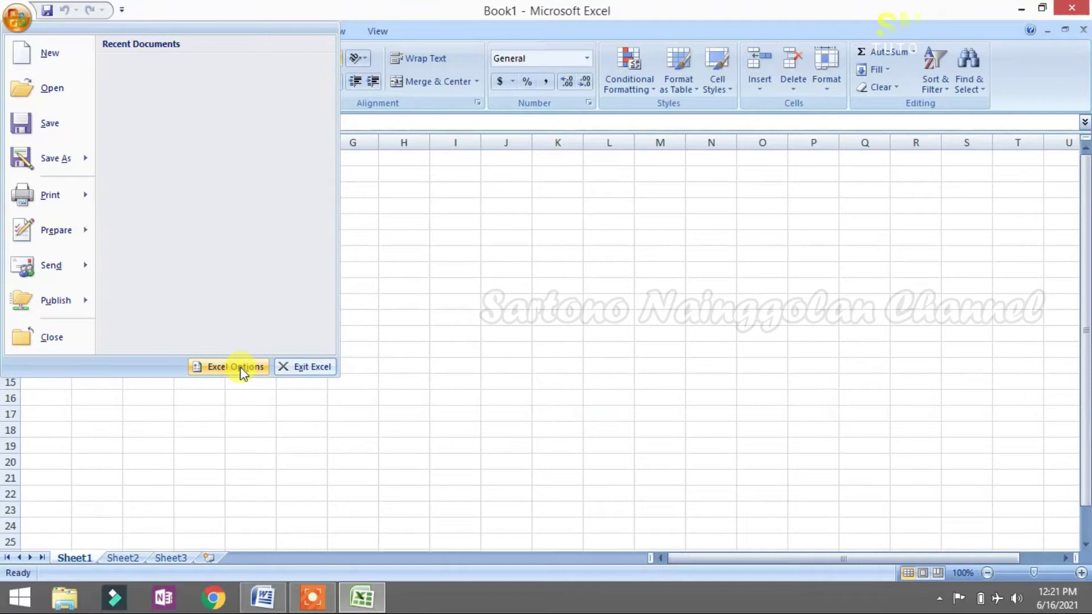
click(11, 17)
click(11, 17)
click(228, 367)
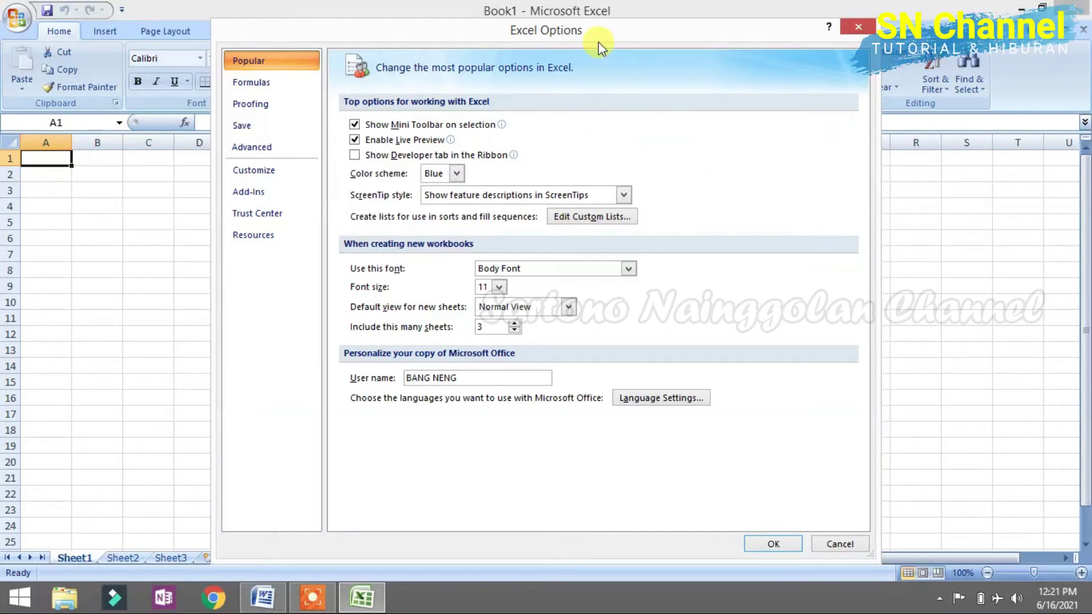
drag(640, 32, 675, 44)
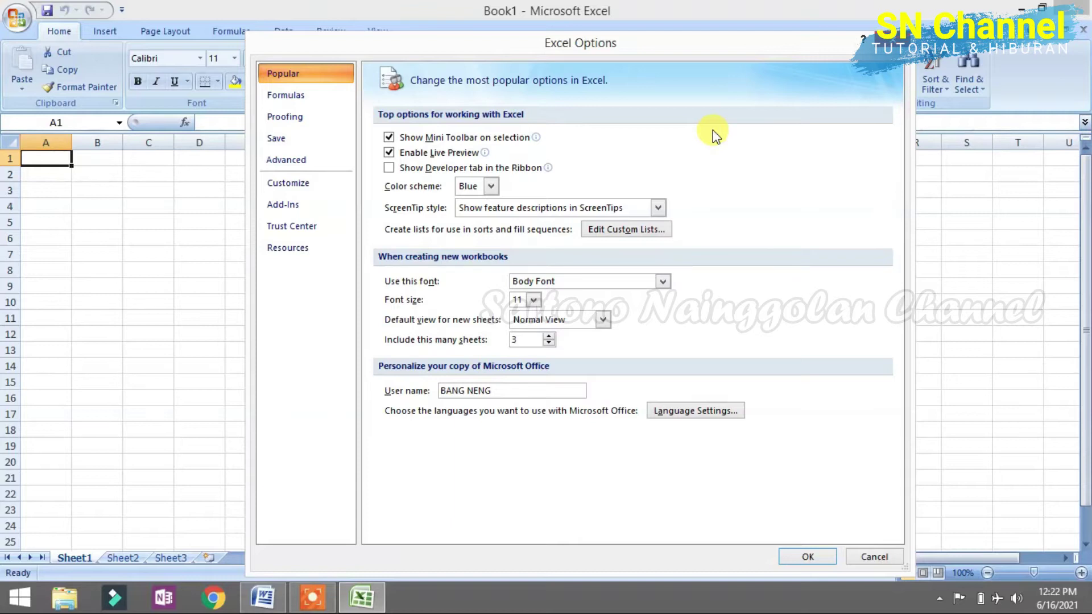
drag(639, 42, 634, 29)
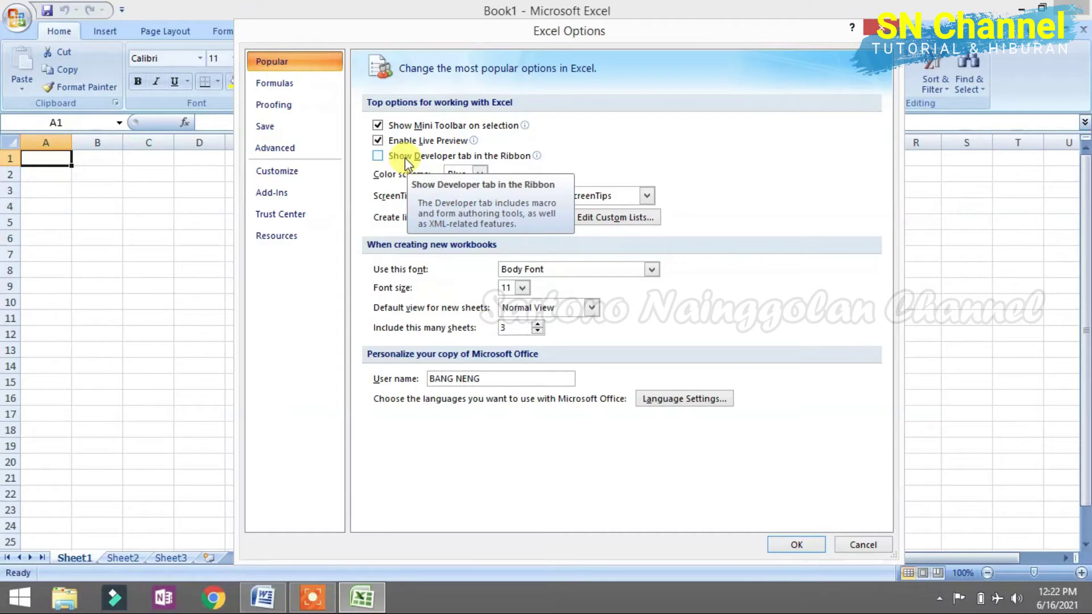
click(379, 158)
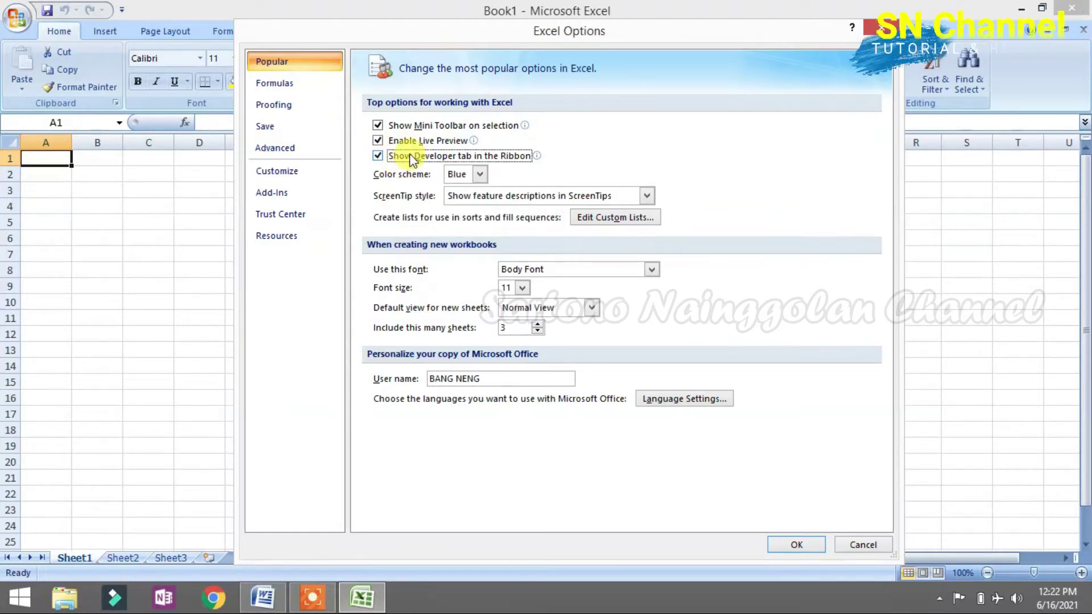
click(789, 544)
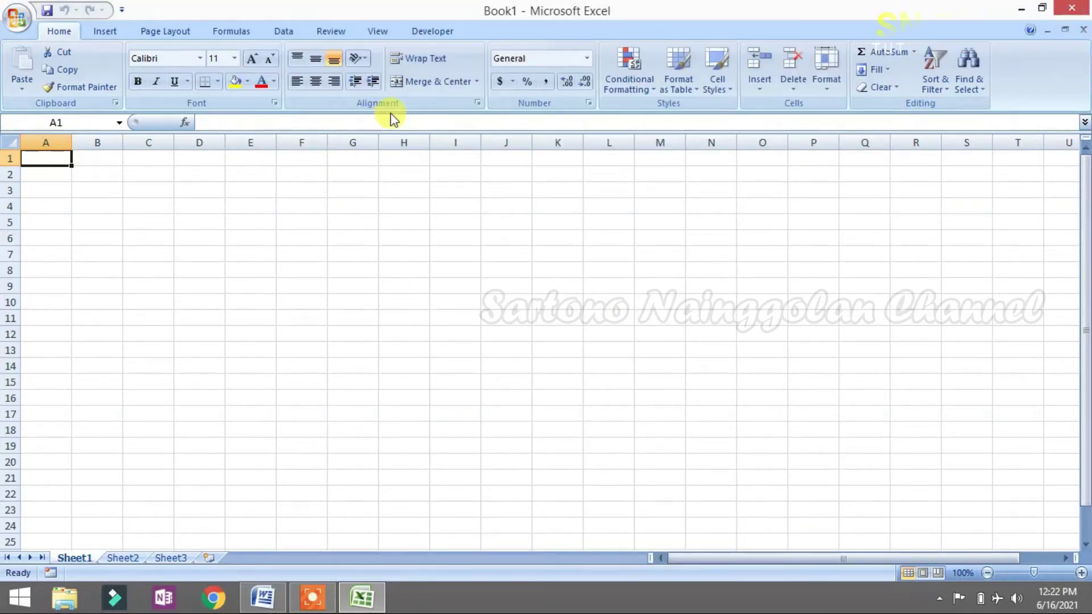
Examine the Code, Controls and XML commands on the newly enabled Developer ribbon of Excel 2007.
click(443, 39)
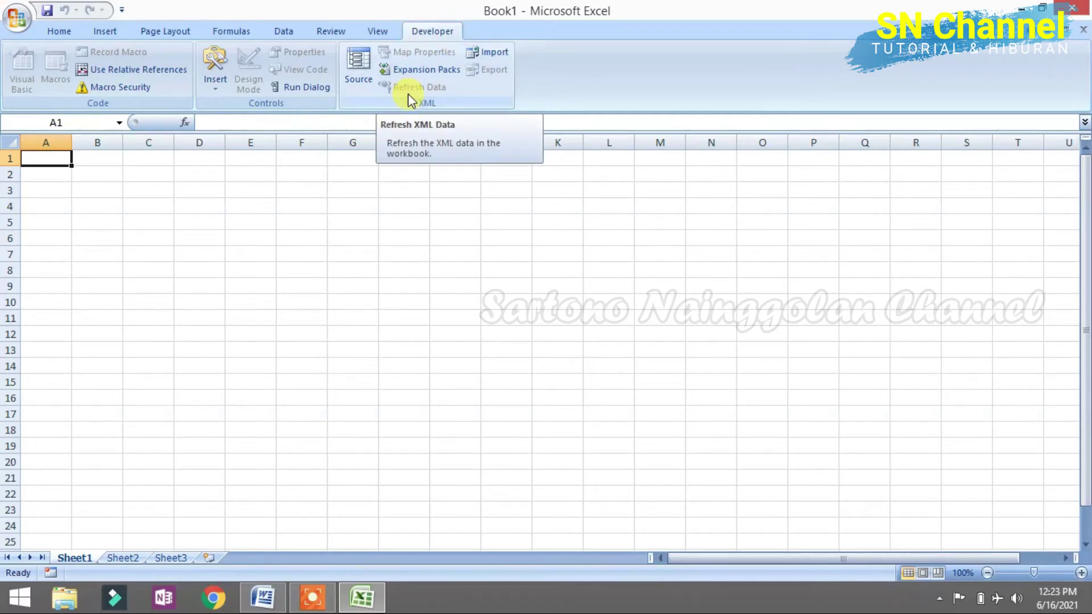
click(194, 236)
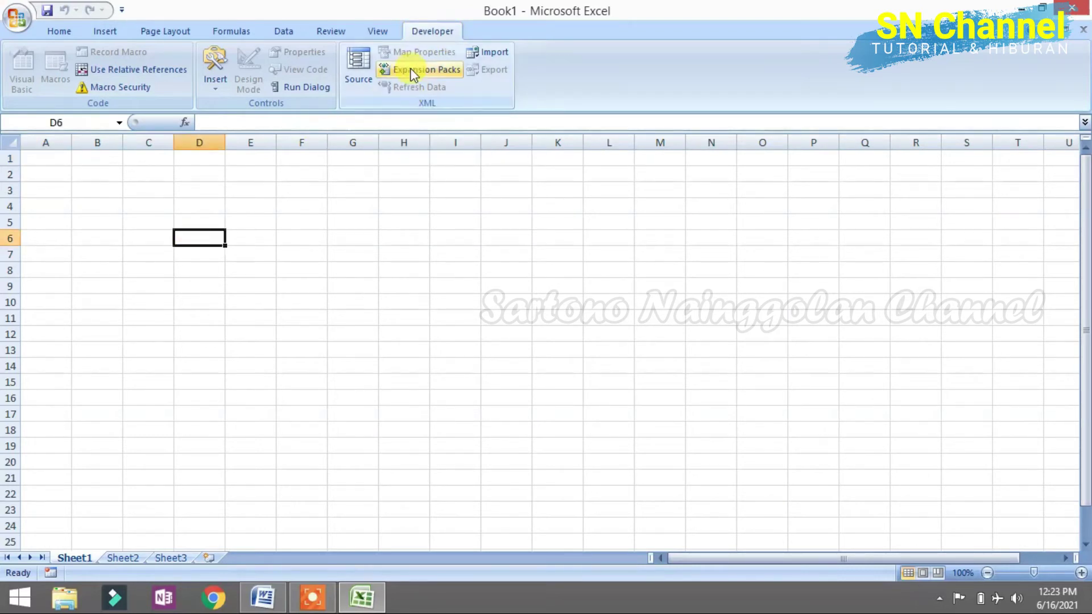
click(378, 33)
click(435, 33)
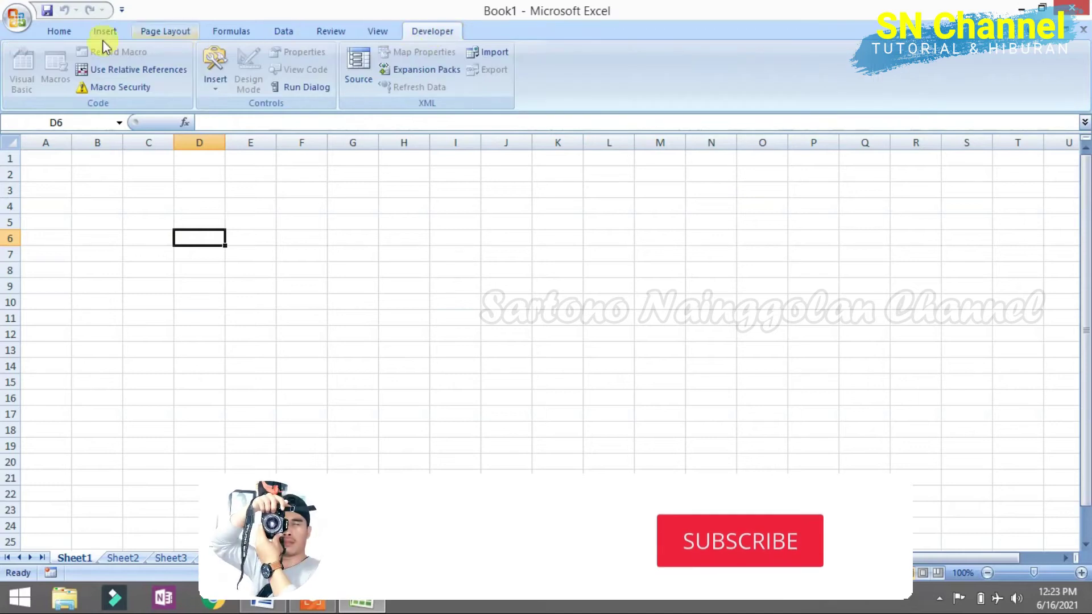
click(57, 33)
click(408, 29)
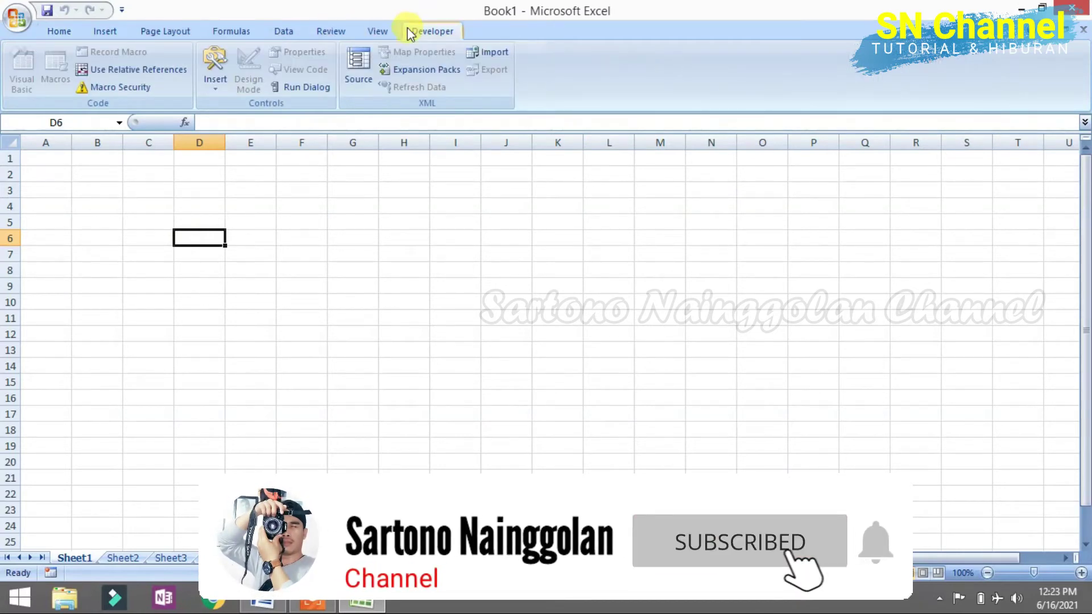
Close Excel 2007 and launch Excel 2010 from the desktop.
click(1077, 15)
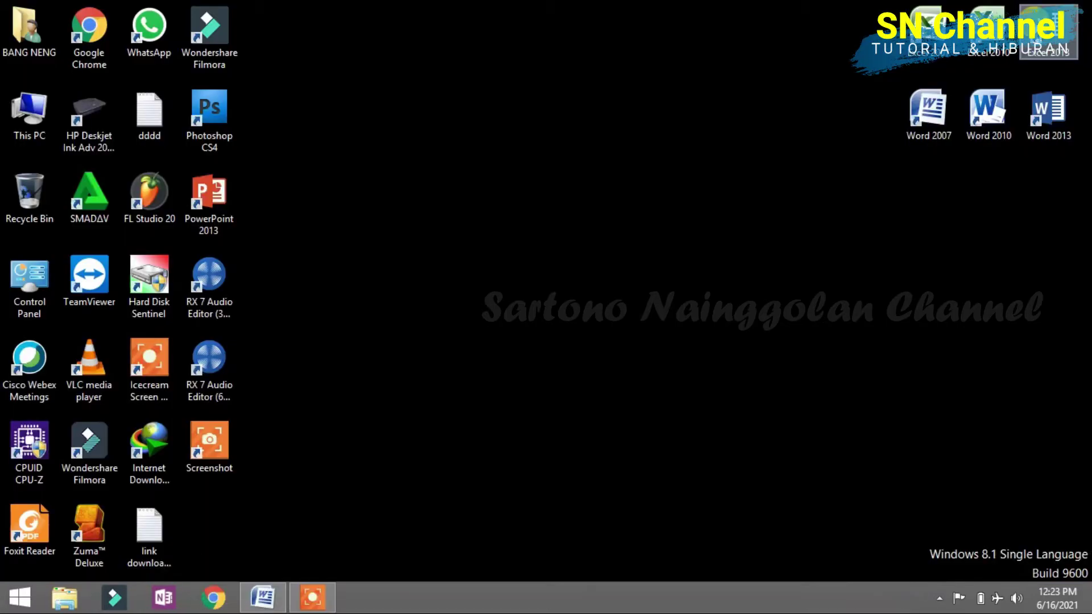
right_click(721, 168)
click(728, 213)
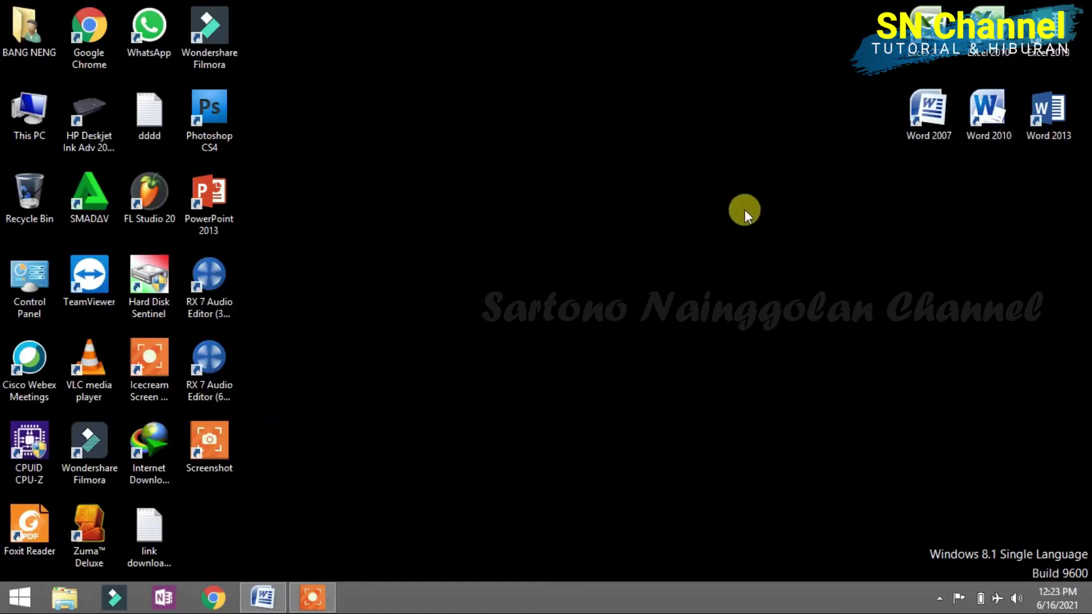
double_click(1004, 54)
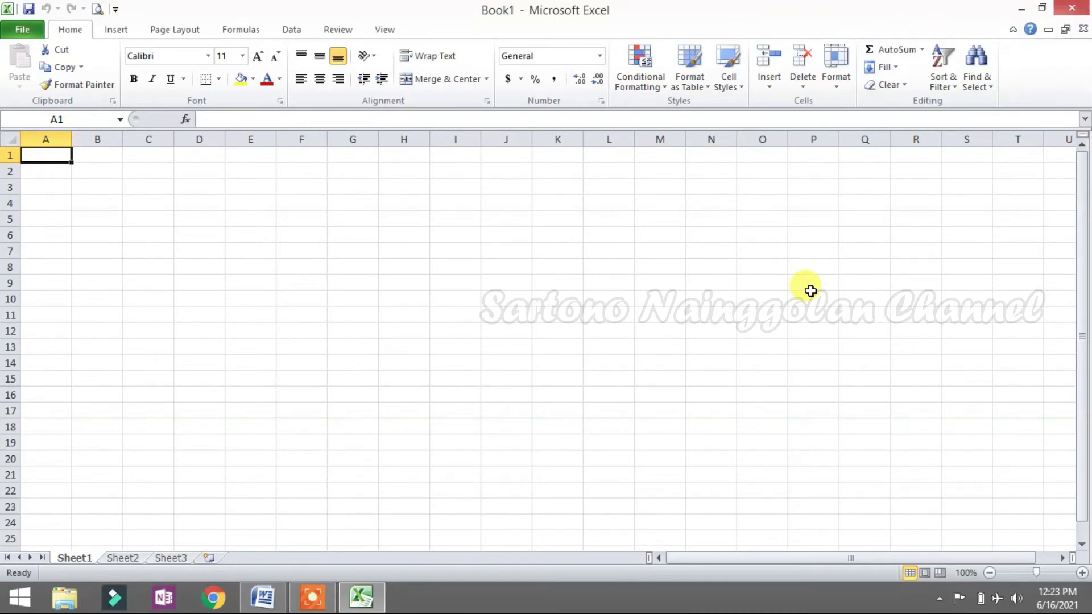
click(288, 268)
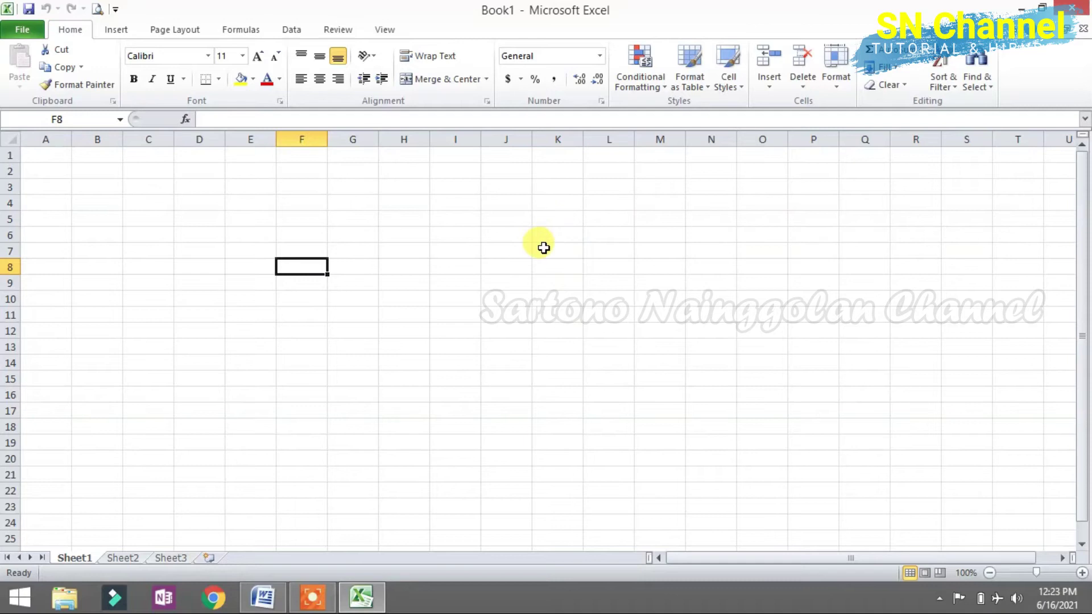
click(90, 236)
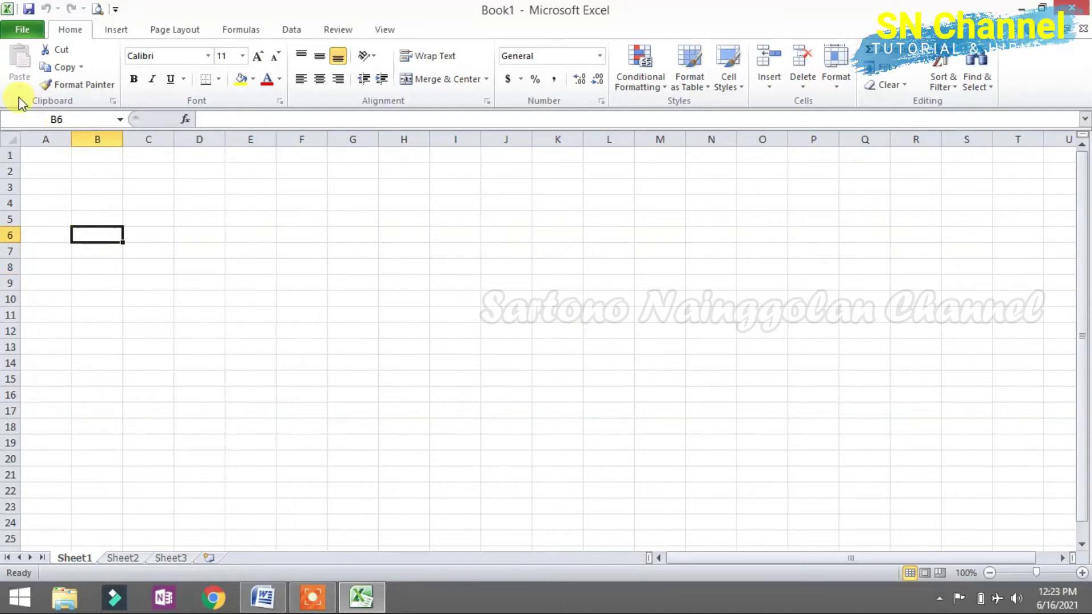
Enable Developer among the main tabs in the Customize Ribbon options of Excel 2010 and apply the change.
click(31, 30)
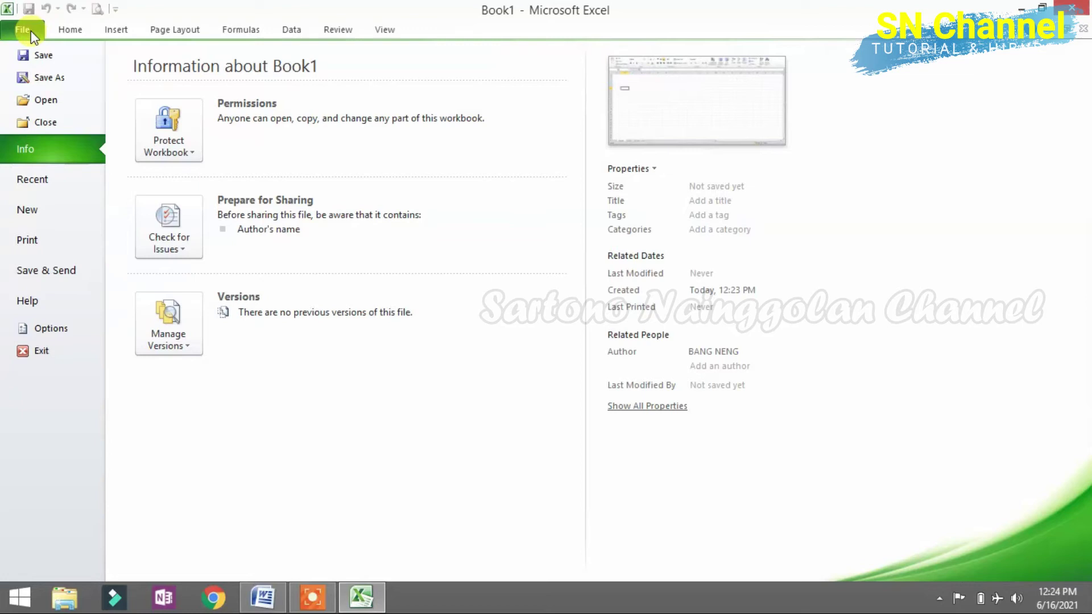
click(62, 331)
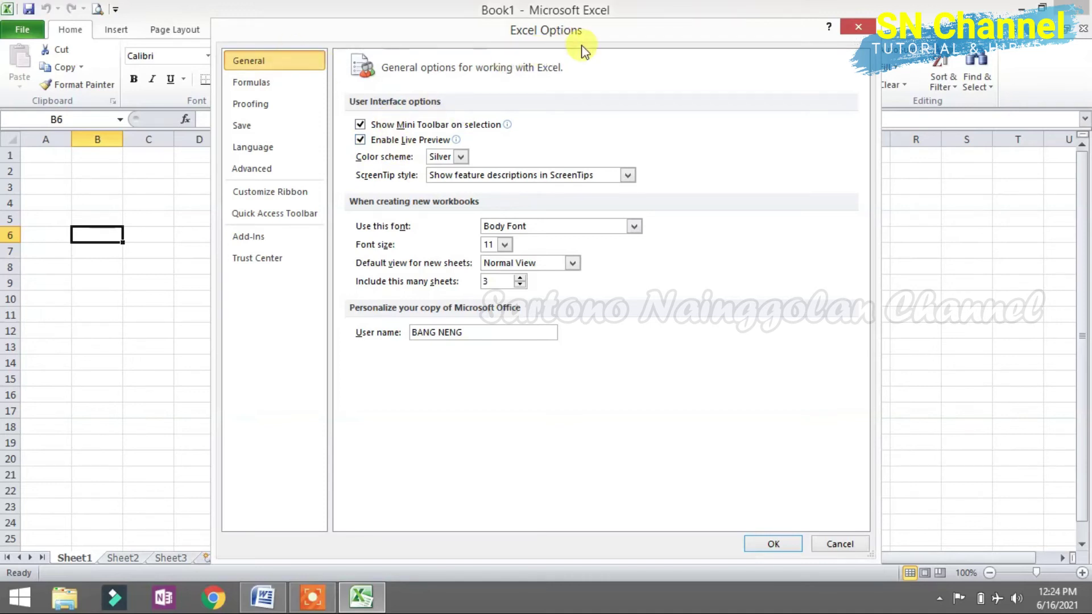
click(253, 197)
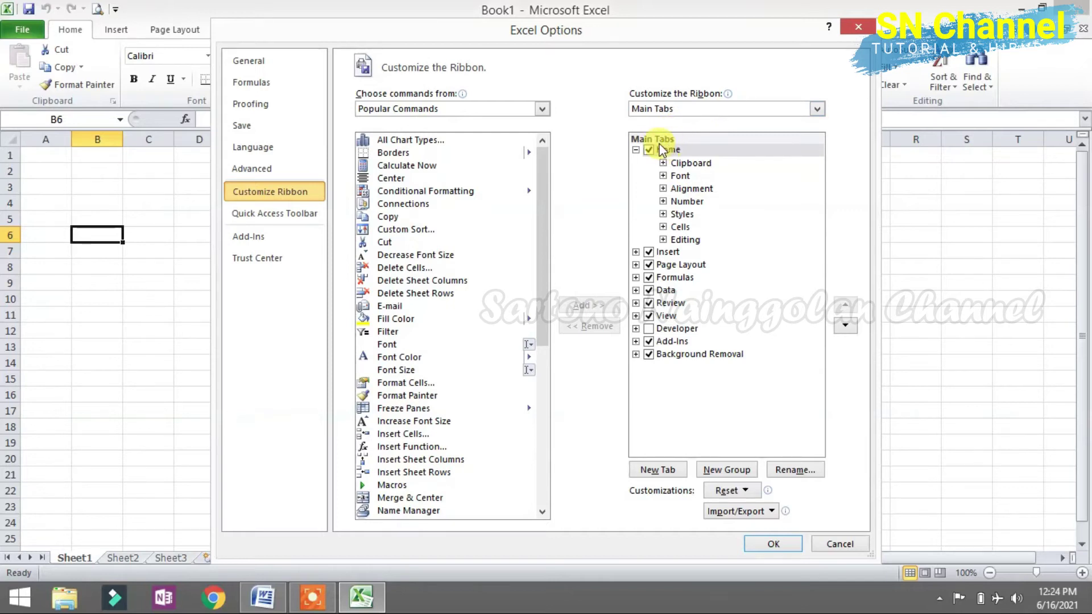
click(650, 331)
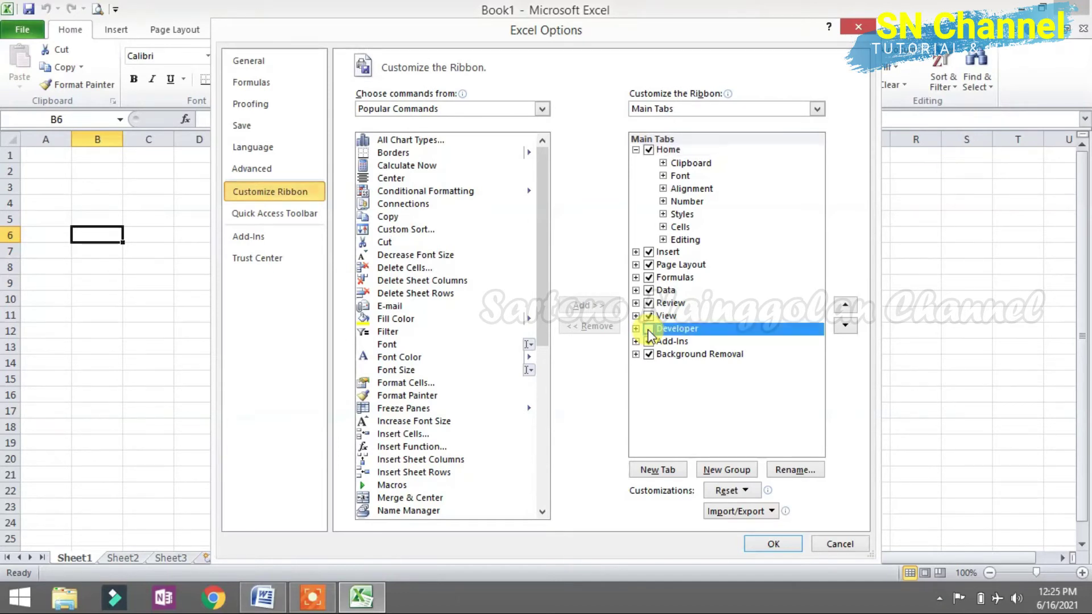
click(649, 329)
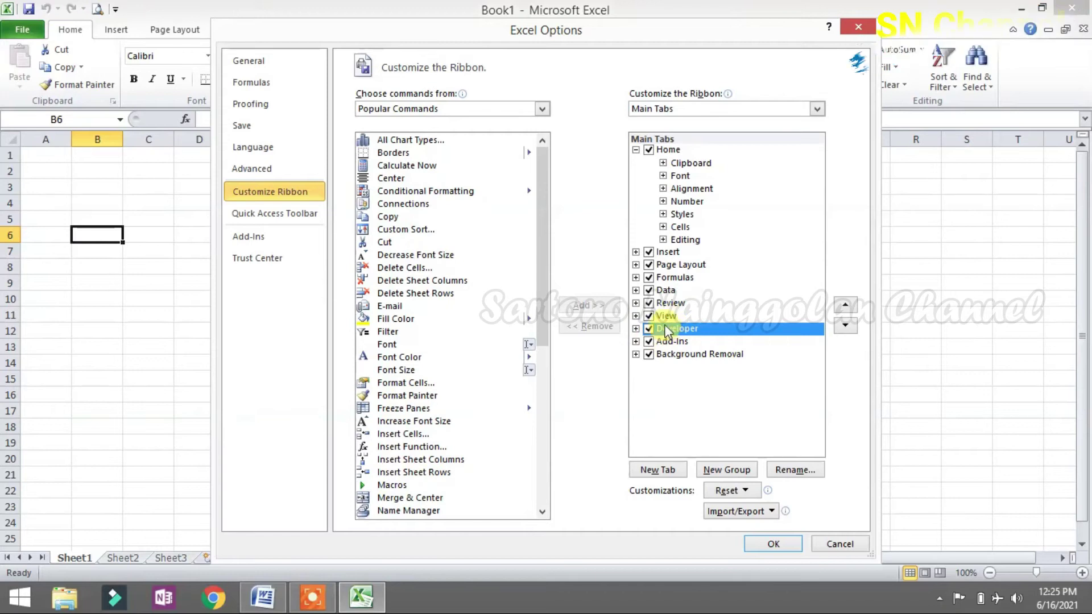
click(769, 545)
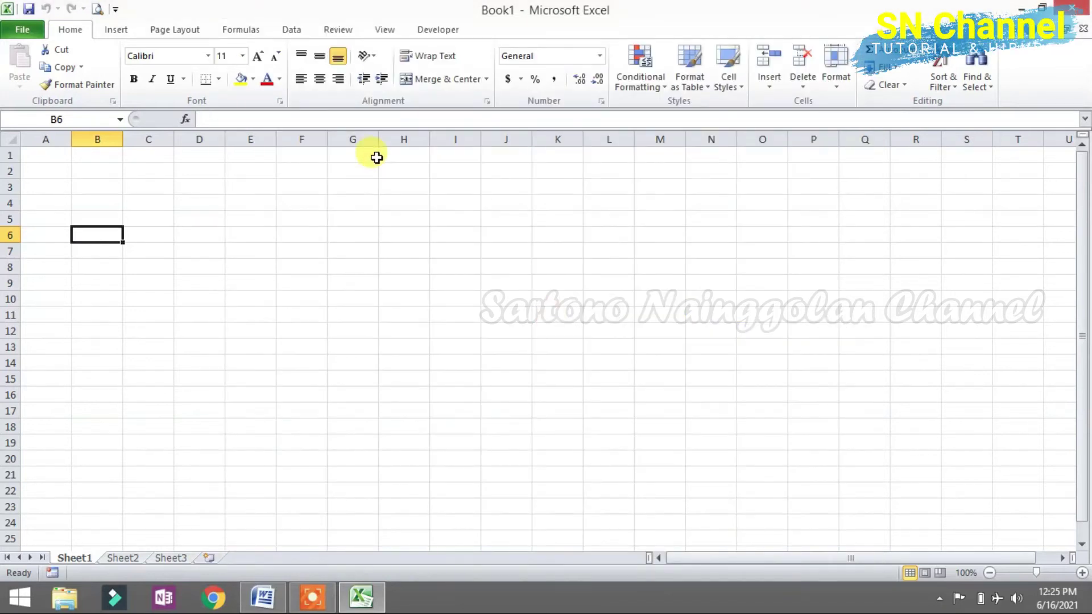
Examine the commands on the newly enabled Developer ribbon of Excel 2010.
click(357, 239)
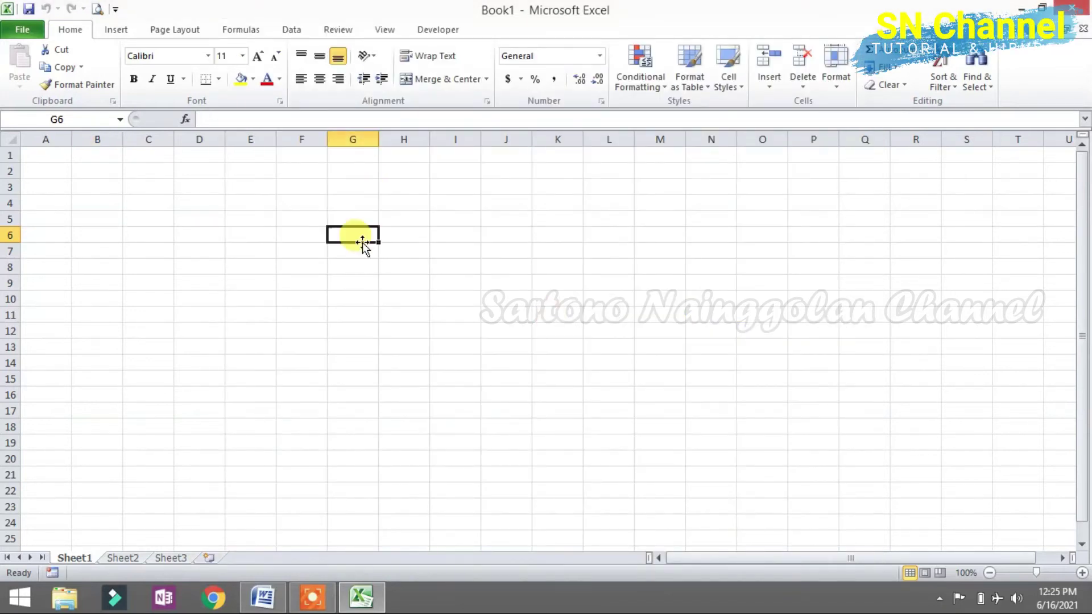
click(446, 29)
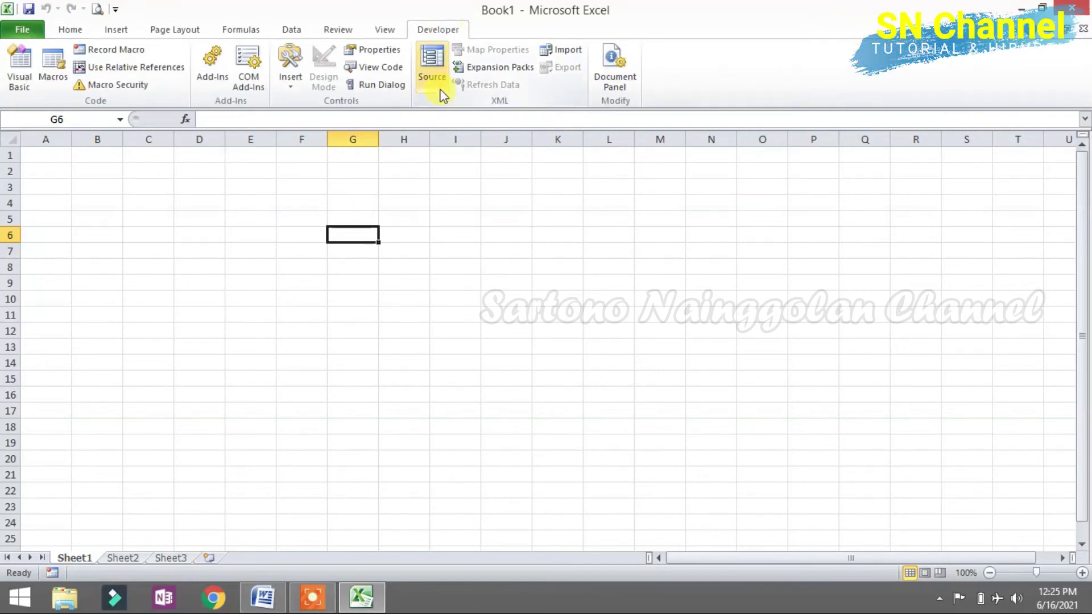
click(325, 206)
click(441, 242)
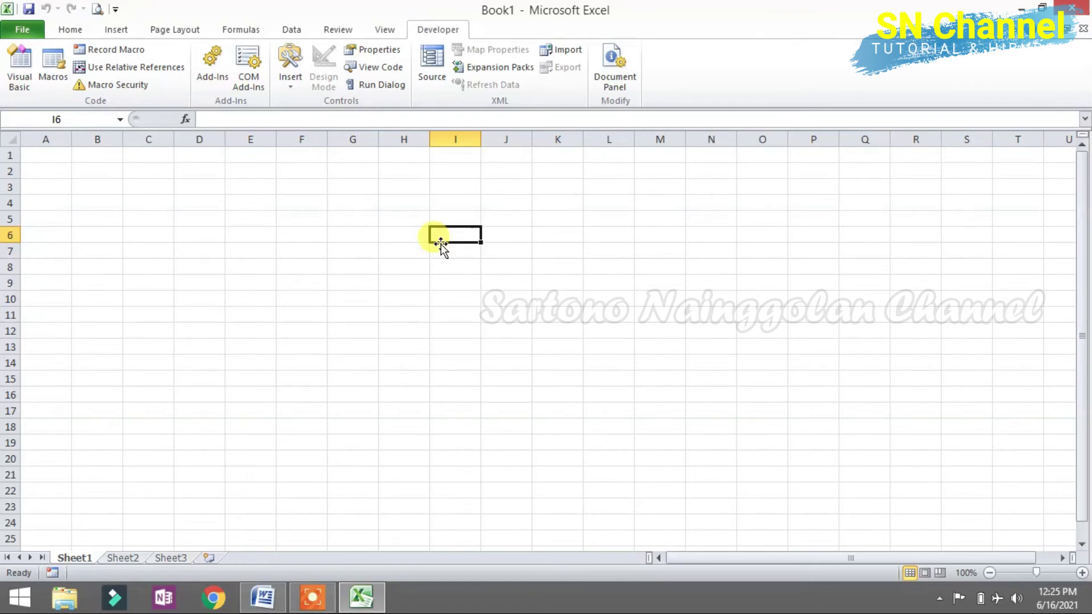
click(795, 182)
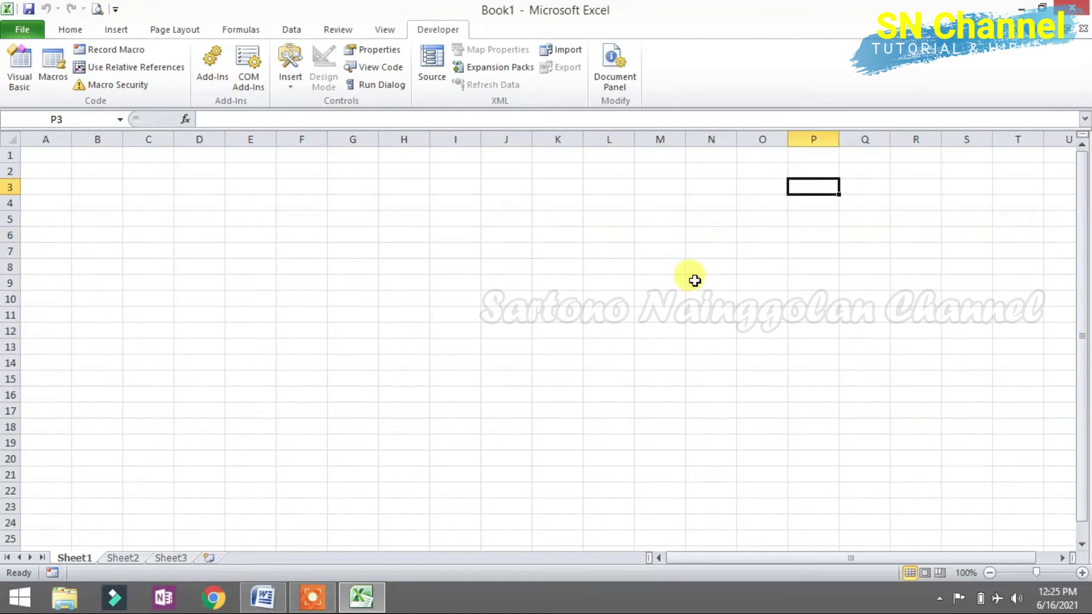
Close Excel 2010 and launch Excel 2013 from the desktop with a blank workbook.
key(alt+F4)
right_click(566, 153)
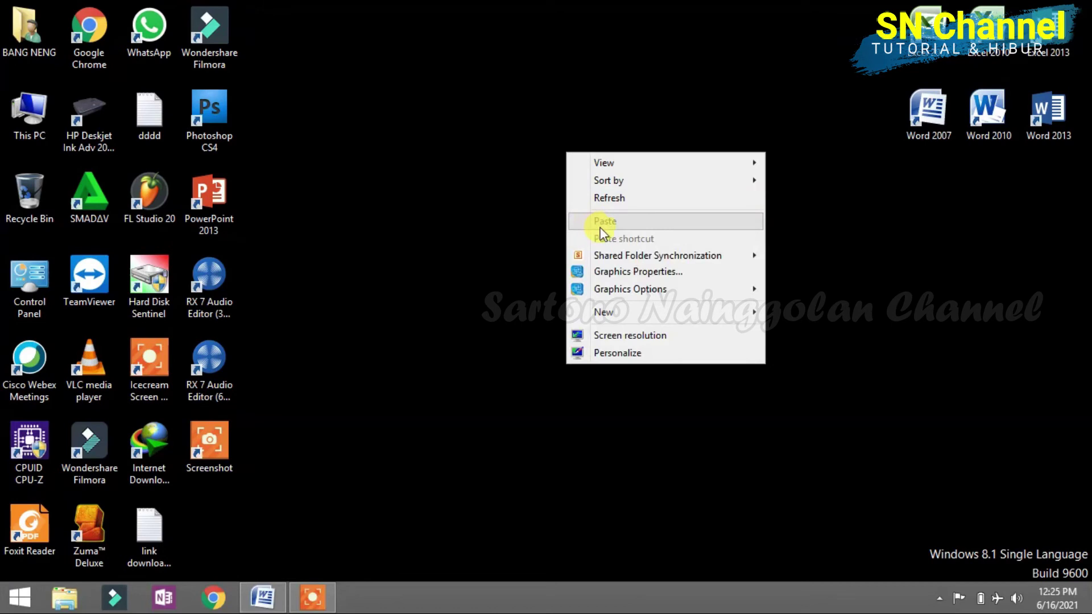
click(630, 202)
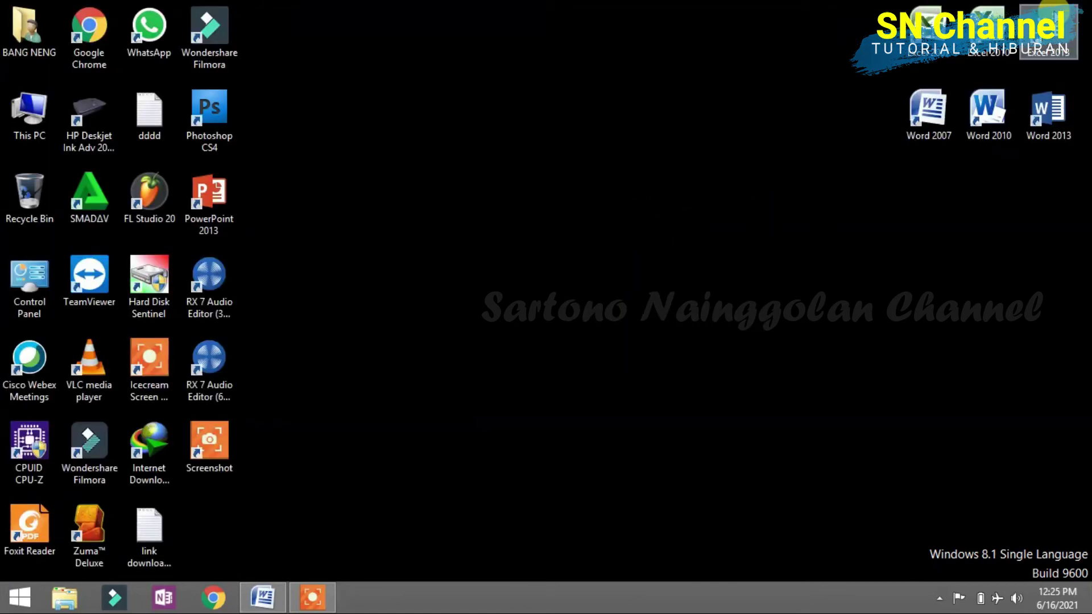
click(1051, 11)
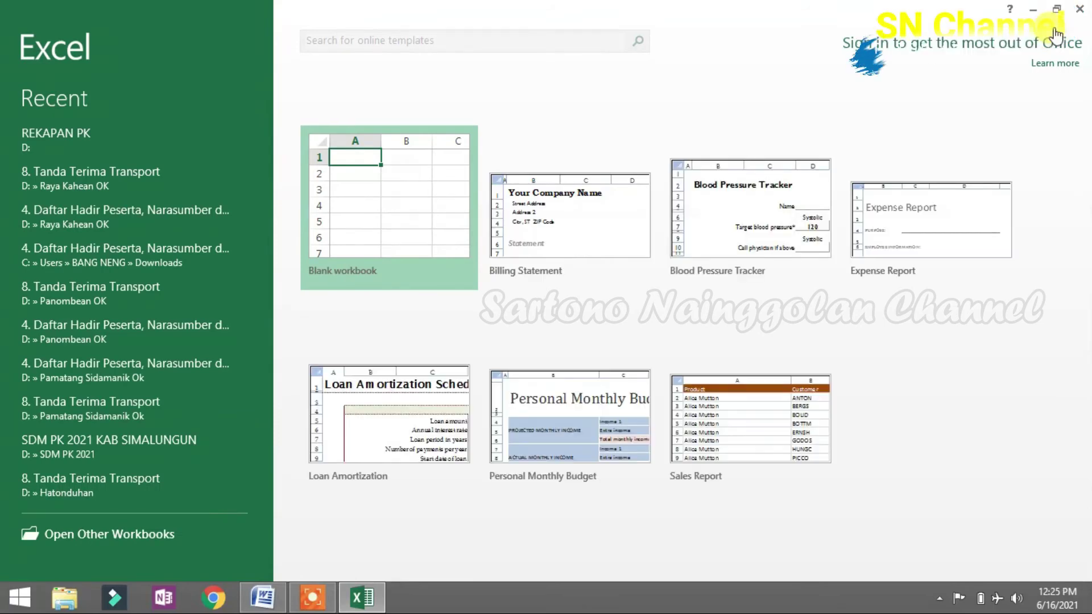
click(415, 200)
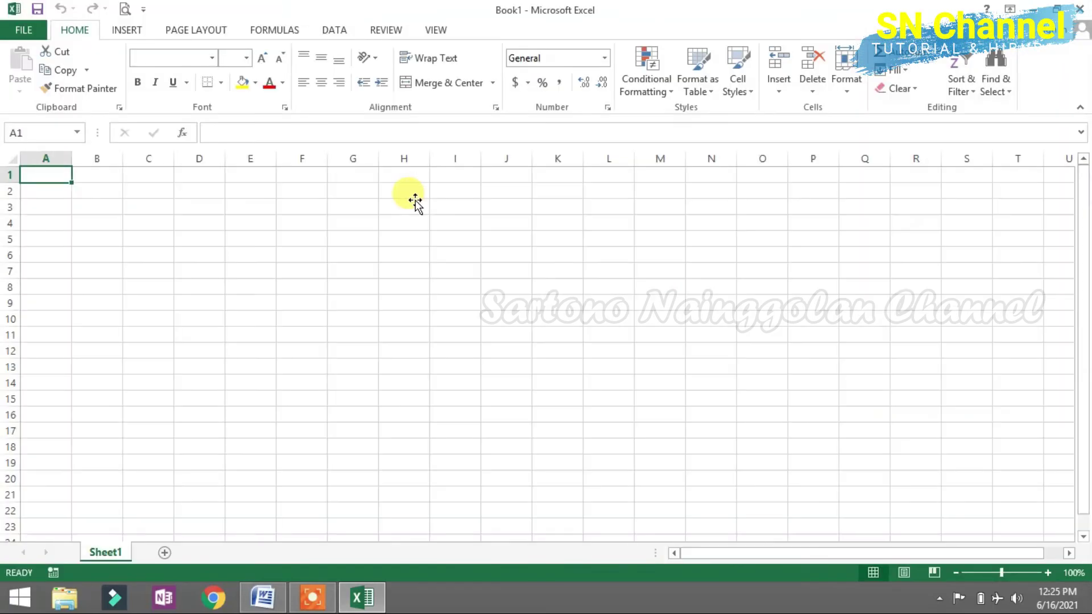
click(415, 202)
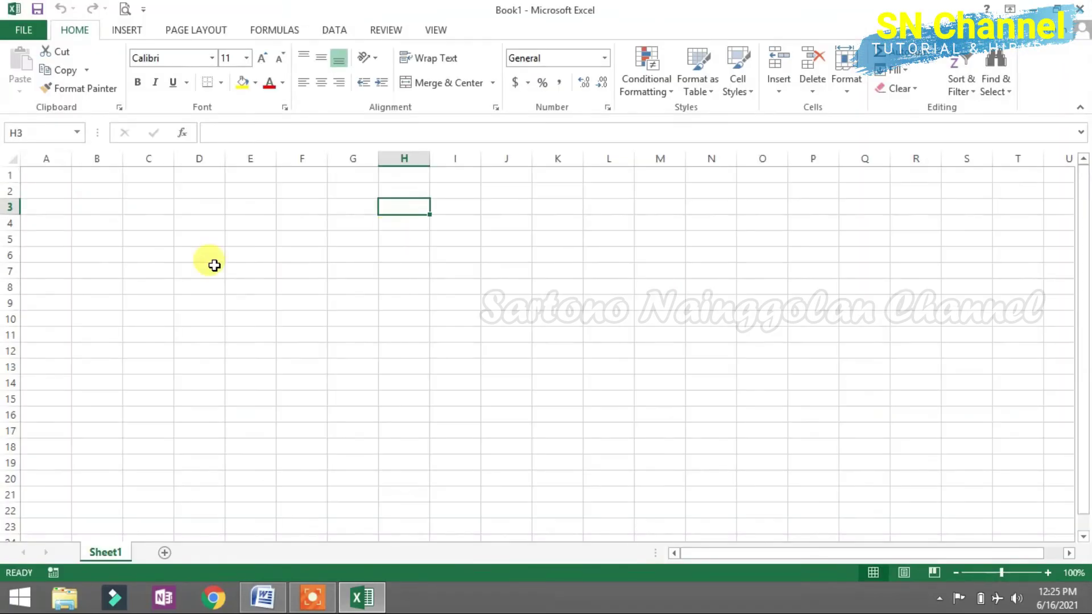
click(211, 206)
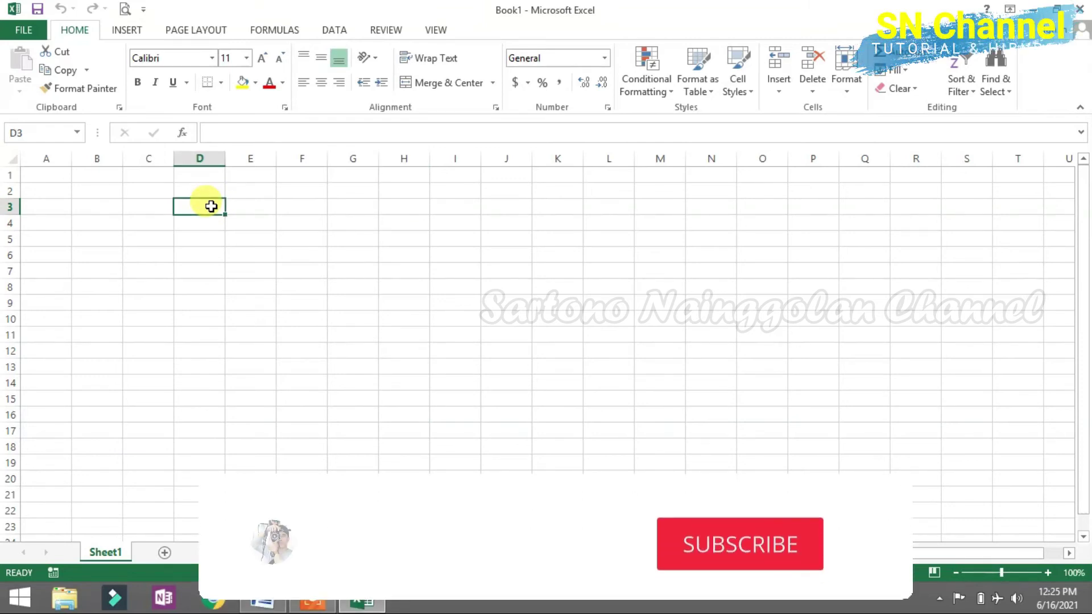
click(103, 194)
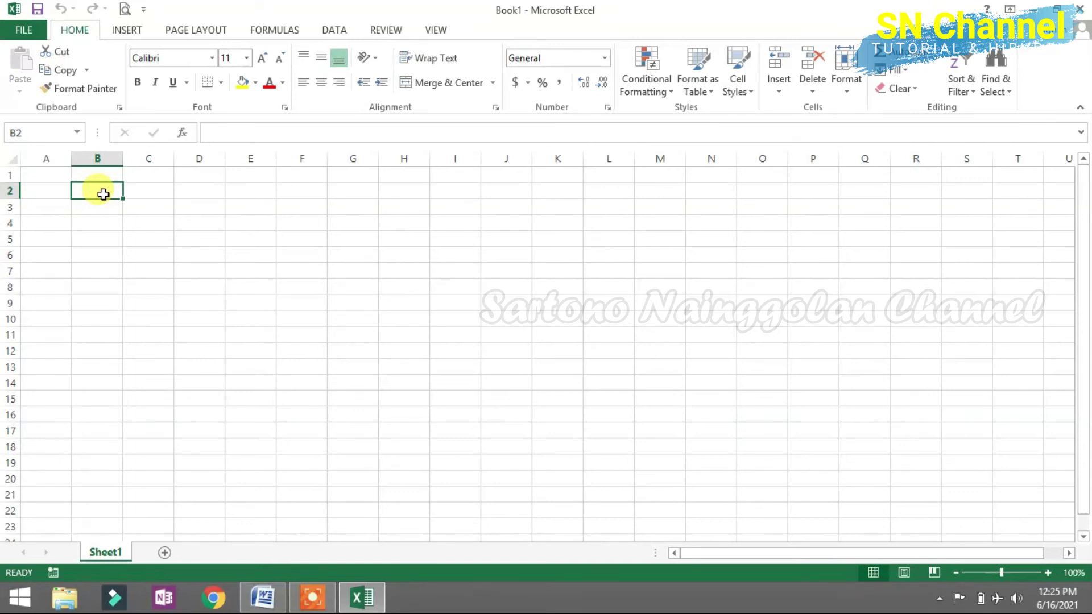
click(25, 32)
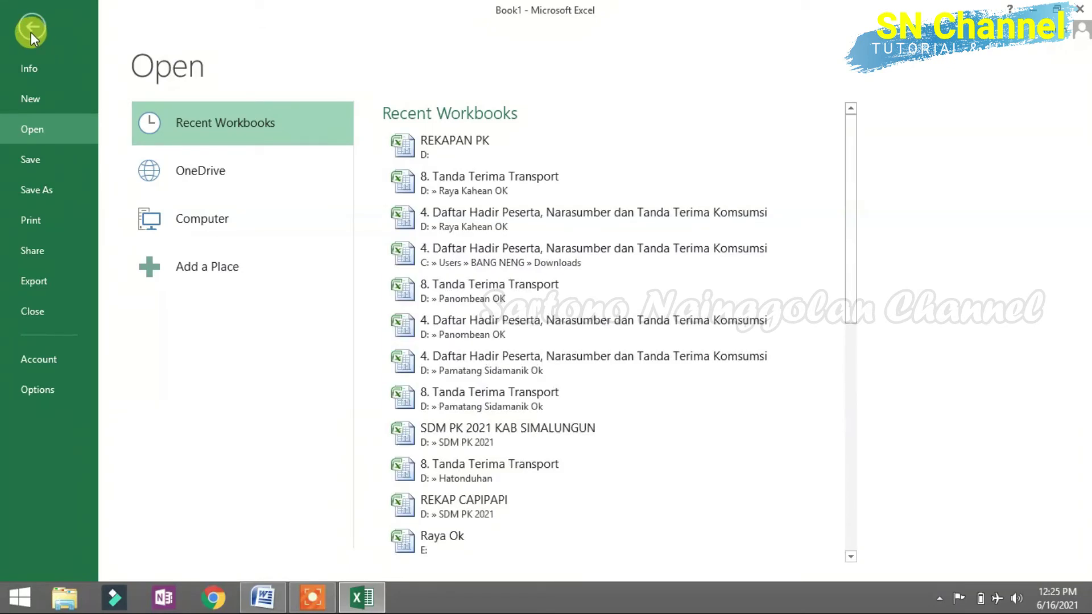
click(30, 32)
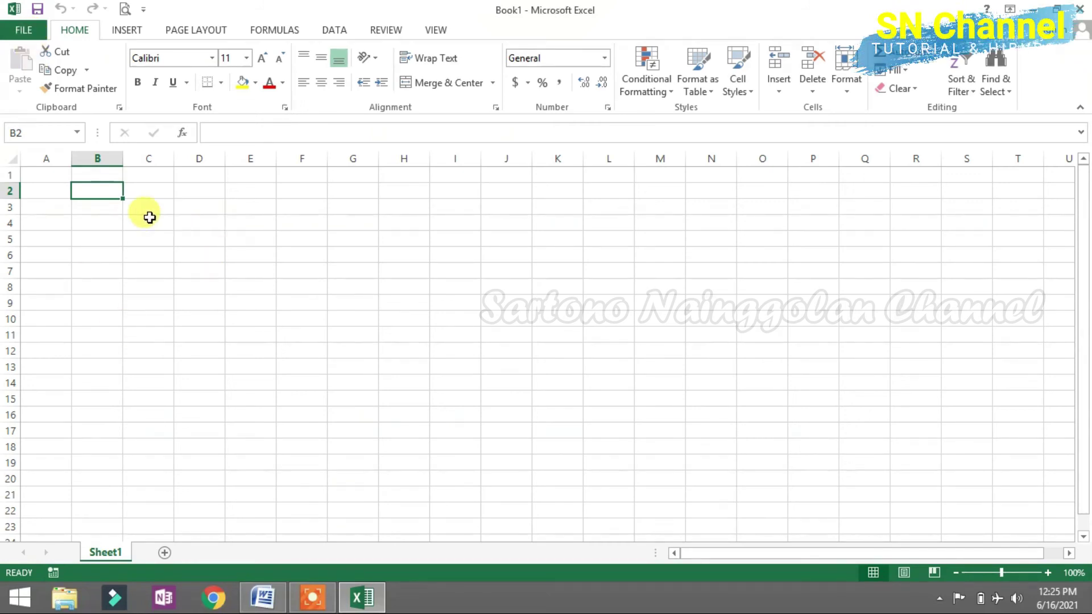
click(131, 220)
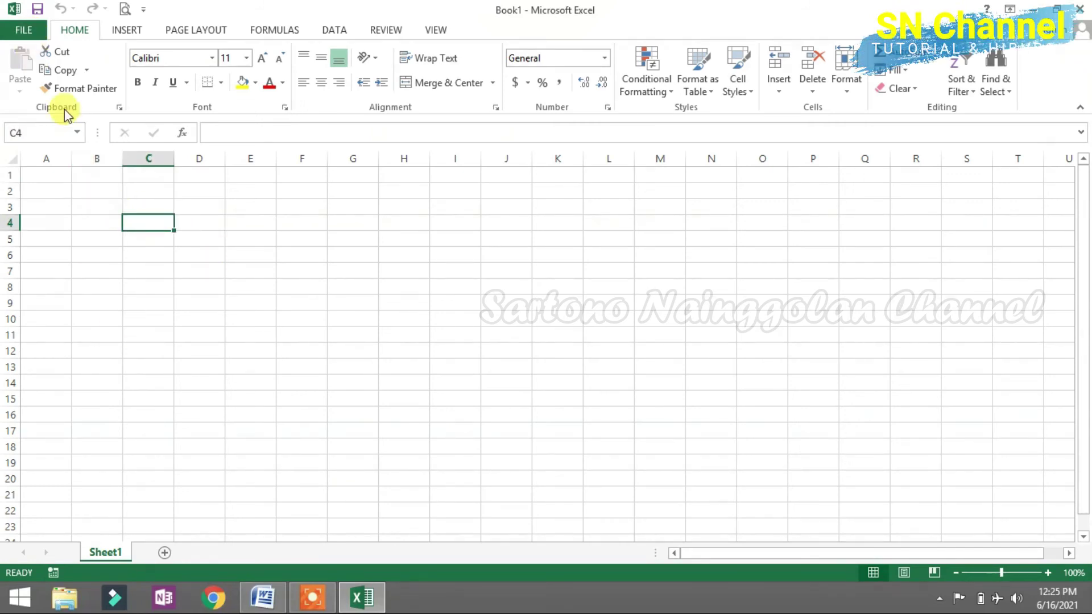
click(32, 29)
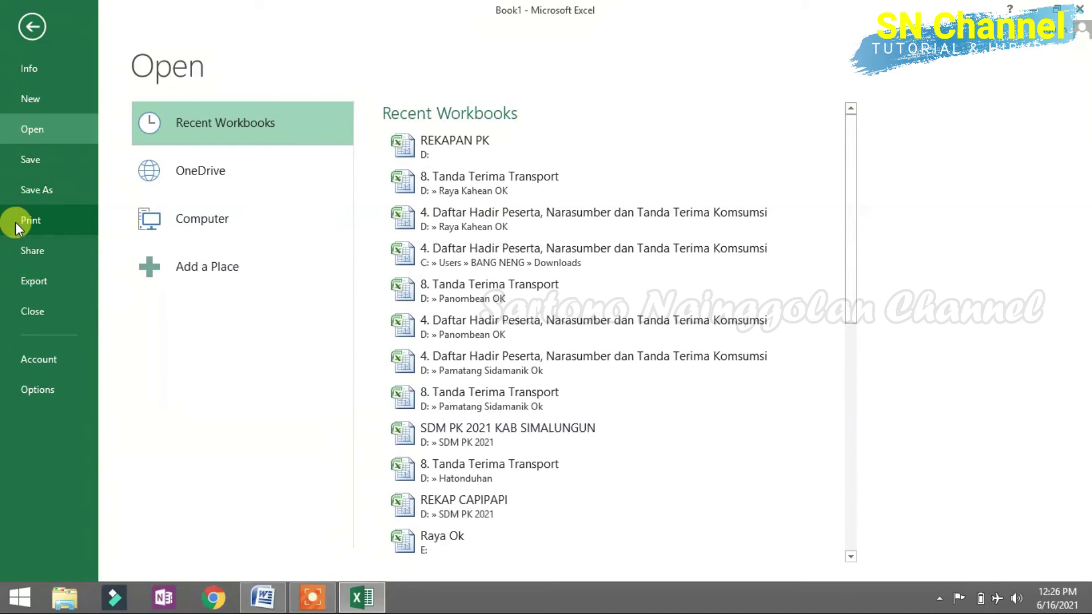
click(38, 391)
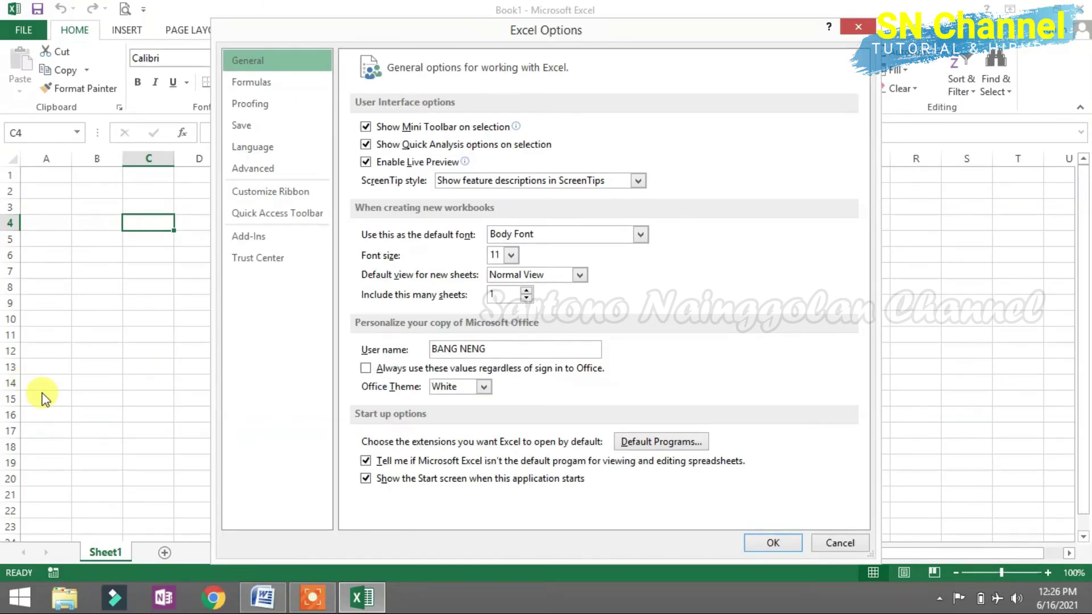
click(865, 24)
Enable Developer among the main tabs in the Customize Ribbon options of Excel 2013 and apply the change.
click(32, 33)
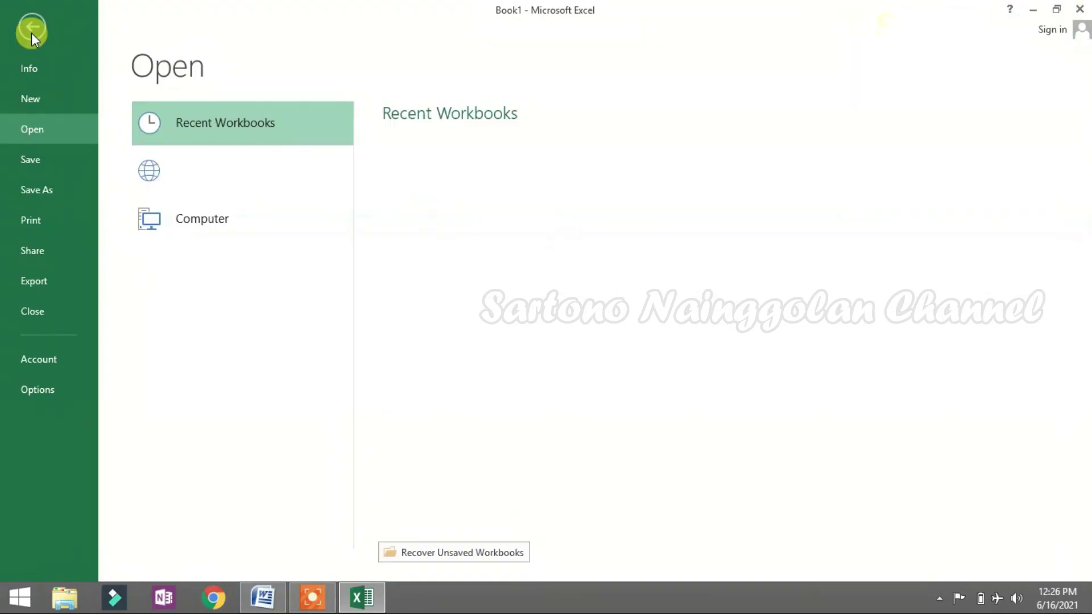
click(37, 389)
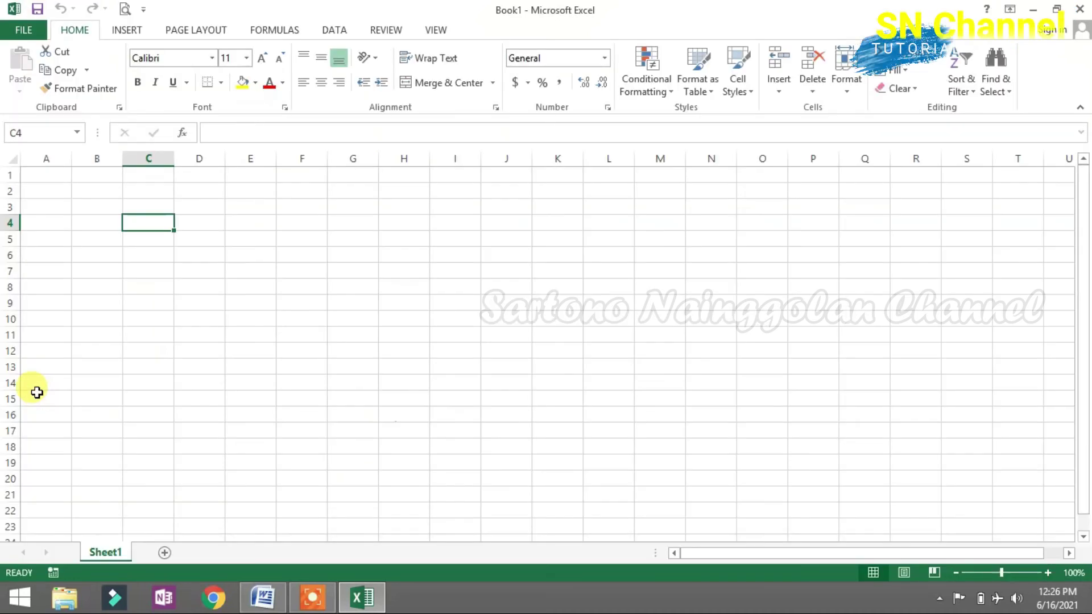
mouse_move(708, 32)
mouse_down()
mouse_move(699, 23)
mouse_move(708, 26)
mouse_up()
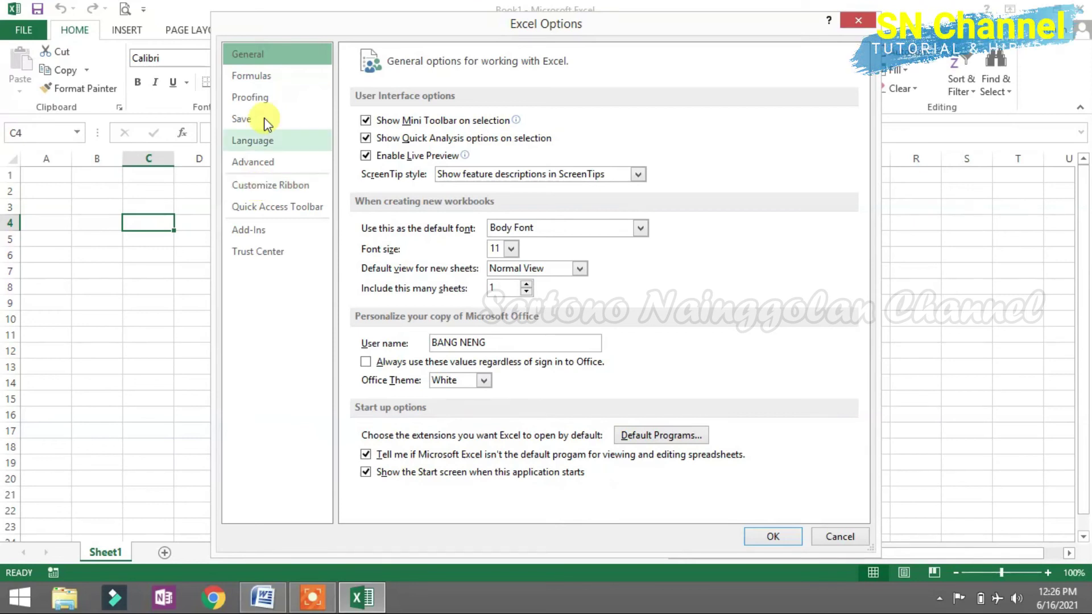
click(260, 187)
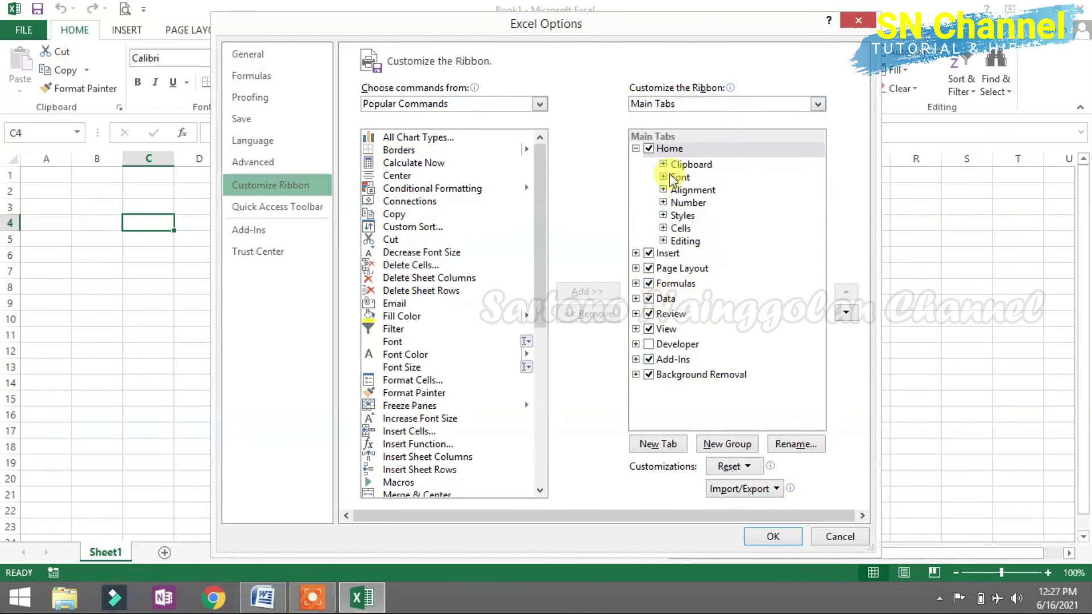
click(651, 345)
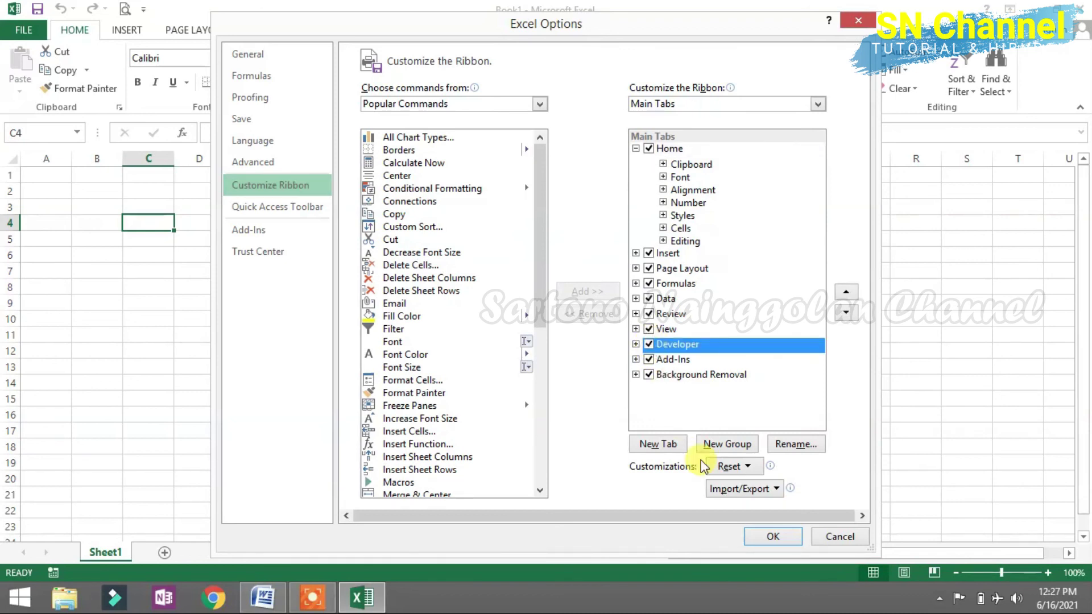
click(769, 537)
Examine the commands on the newly enabled Developer ribbon of Excel 2013.
click(520, 256)
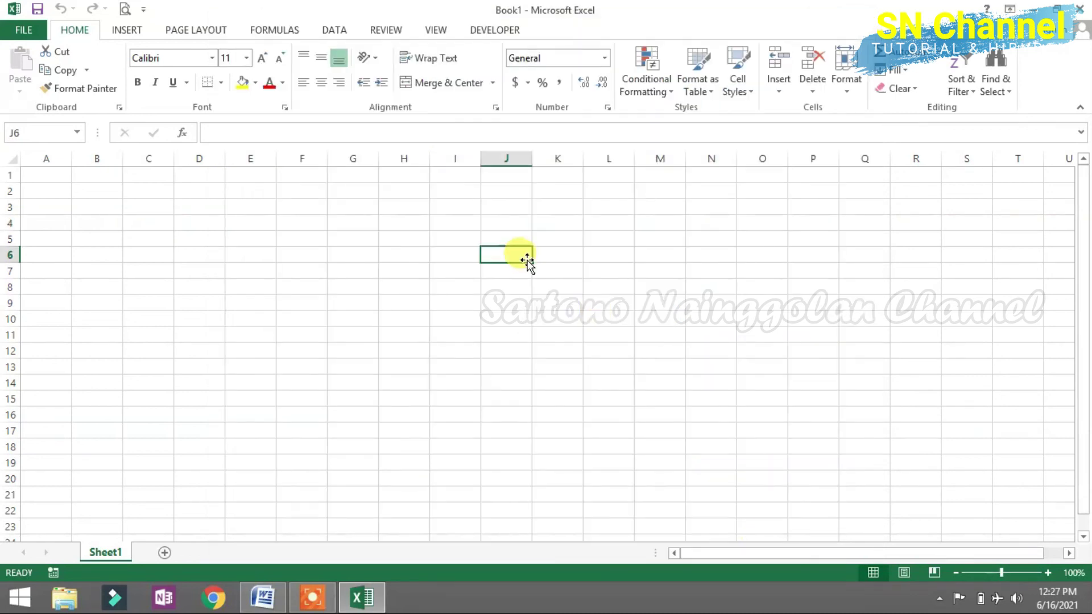
click(483, 31)
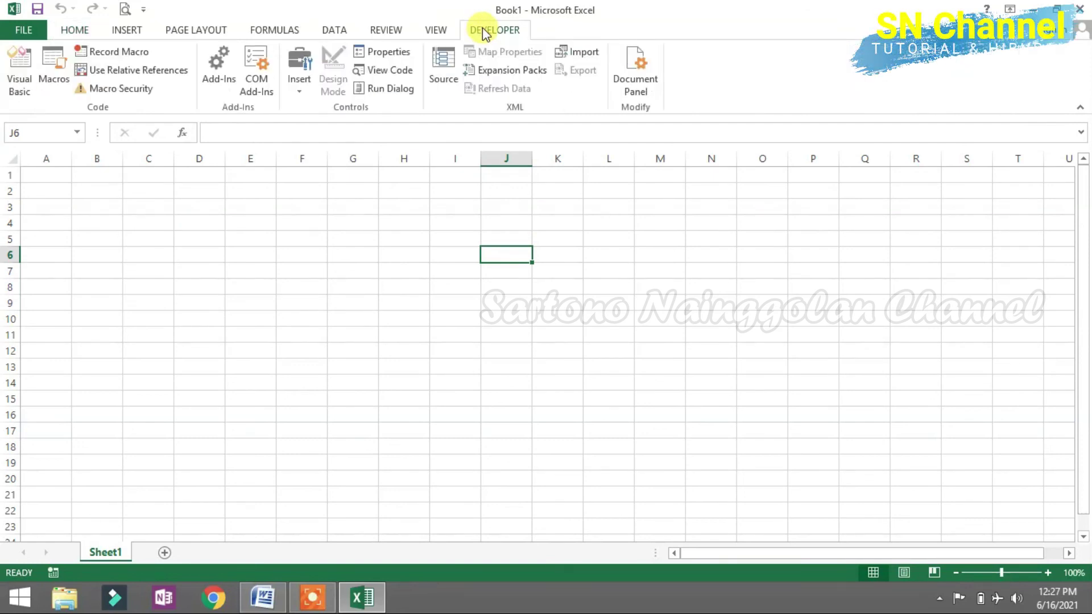
click(574, 285)
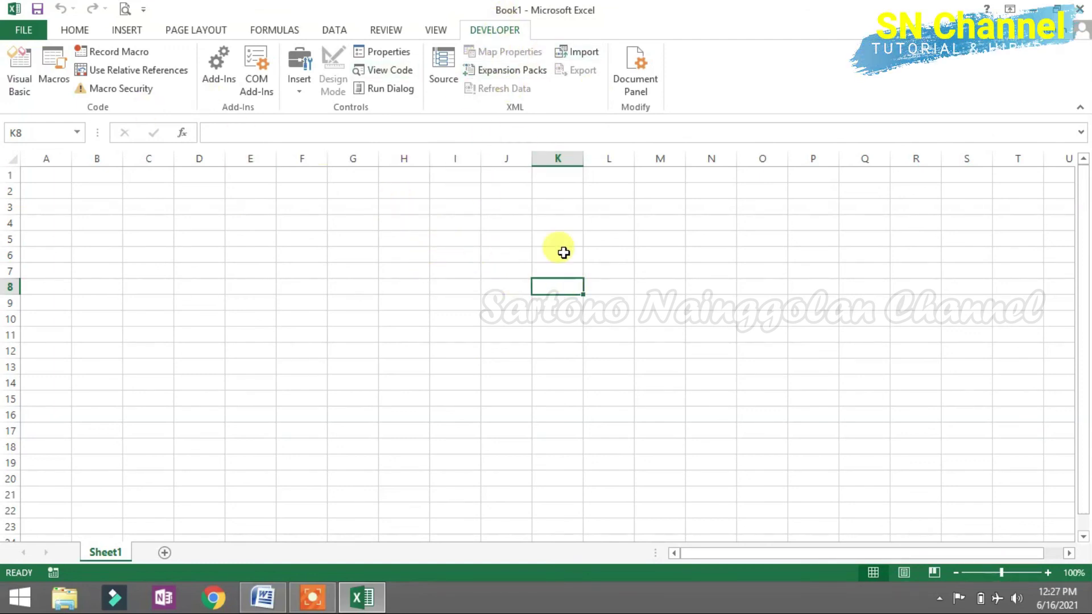
click(510, 245)
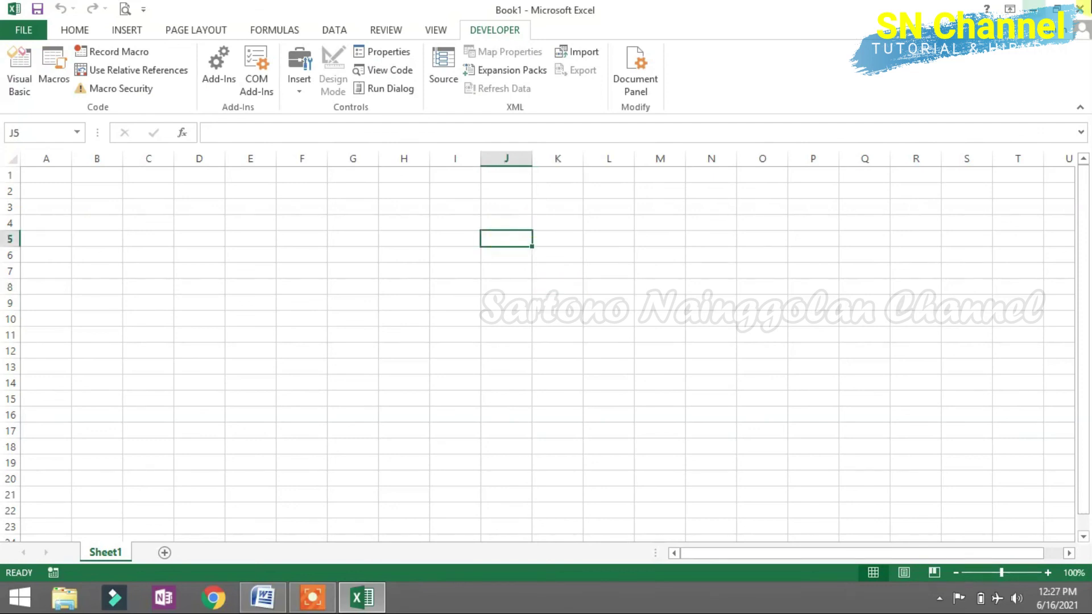
Close Excel 2013 and refresh the Windows desktop several times.
click(1084, 9)
right_click(554, 191)
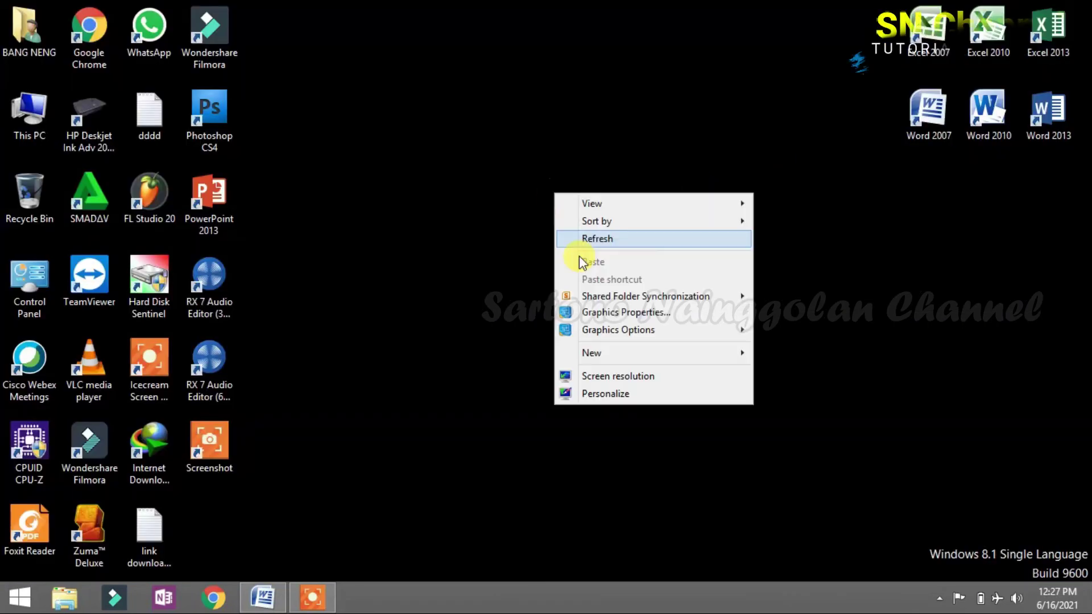
click(591, 240)
right_click(478, 199)
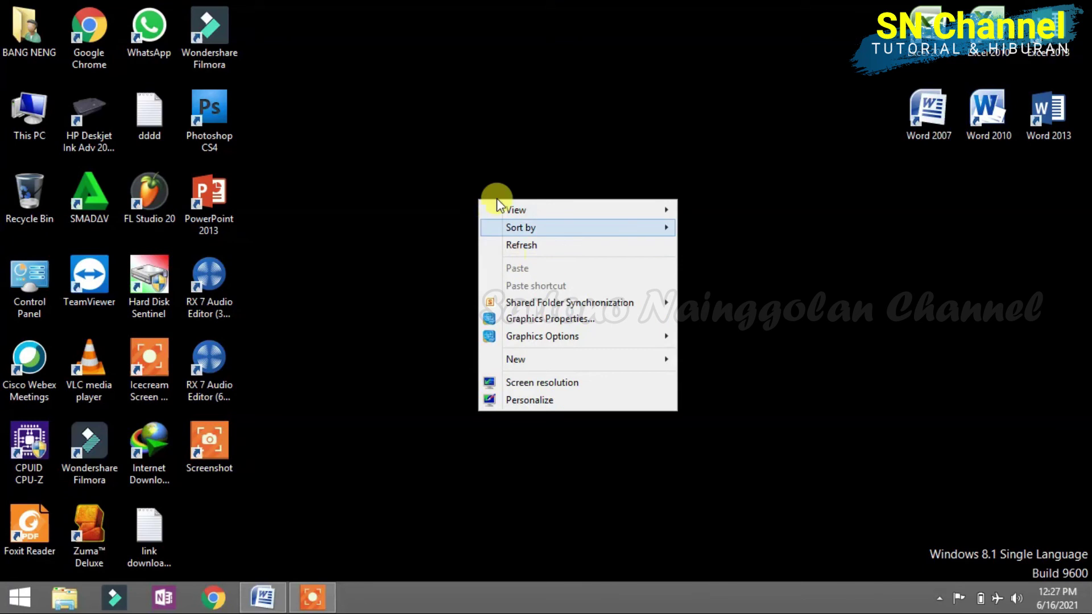
click(508, 245)
right_click(474, 185)
click(514, 235)
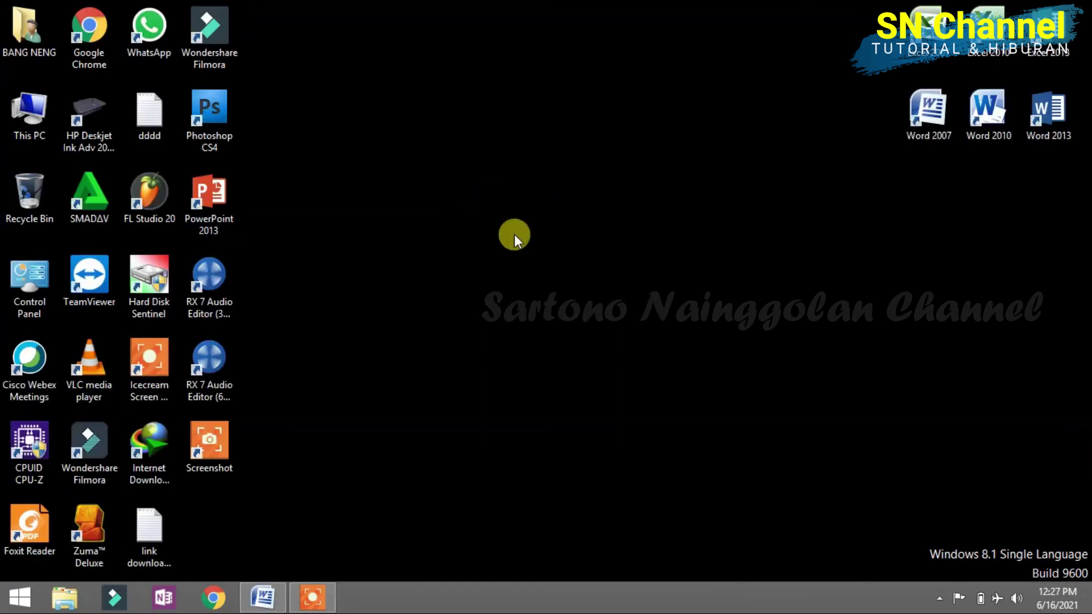
right_click(482, 176)
click(529, 227)
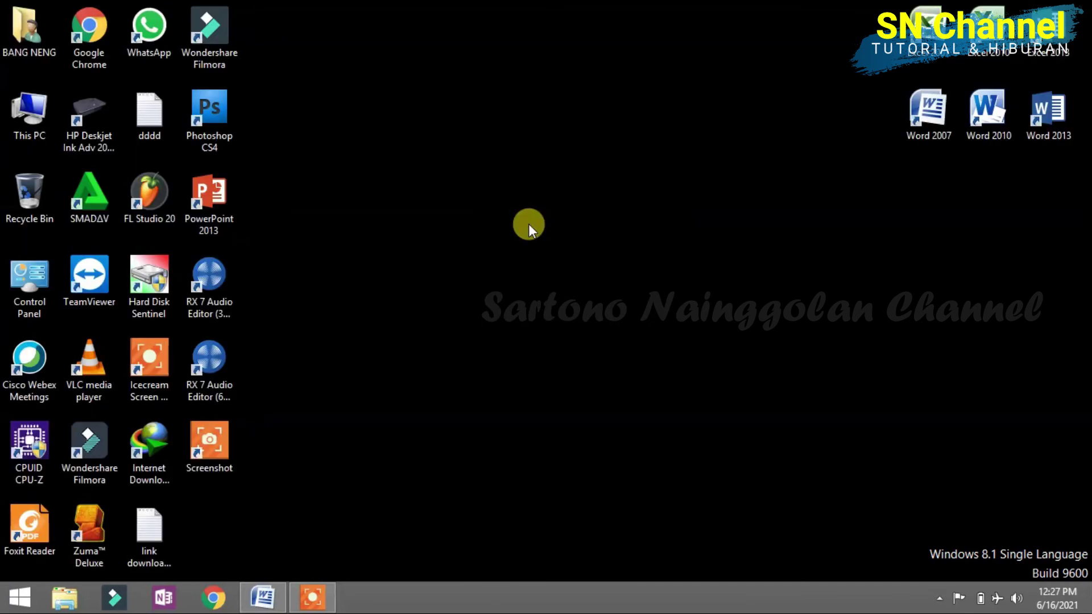